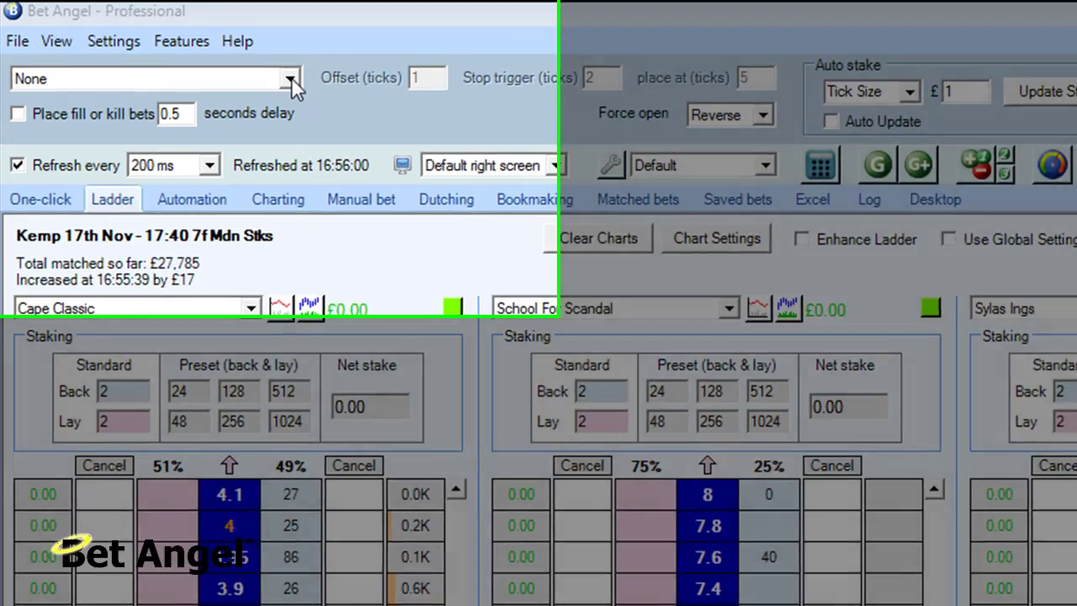
- Switch the trading mode to Offset bet
left_click(285, 75)
left_click(446, 229)
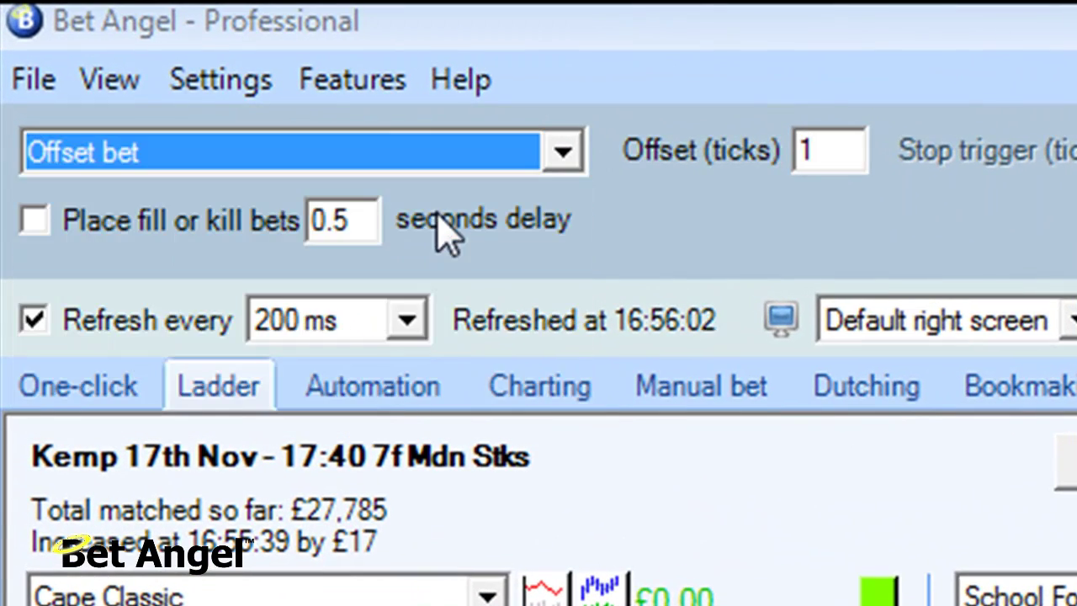
left_click(822, 149)
- Enable fill-or-kill bets with a 10-second delay and show the one-click runner grid
left_click(286, 221)
double_click(359, 210)
type("10")
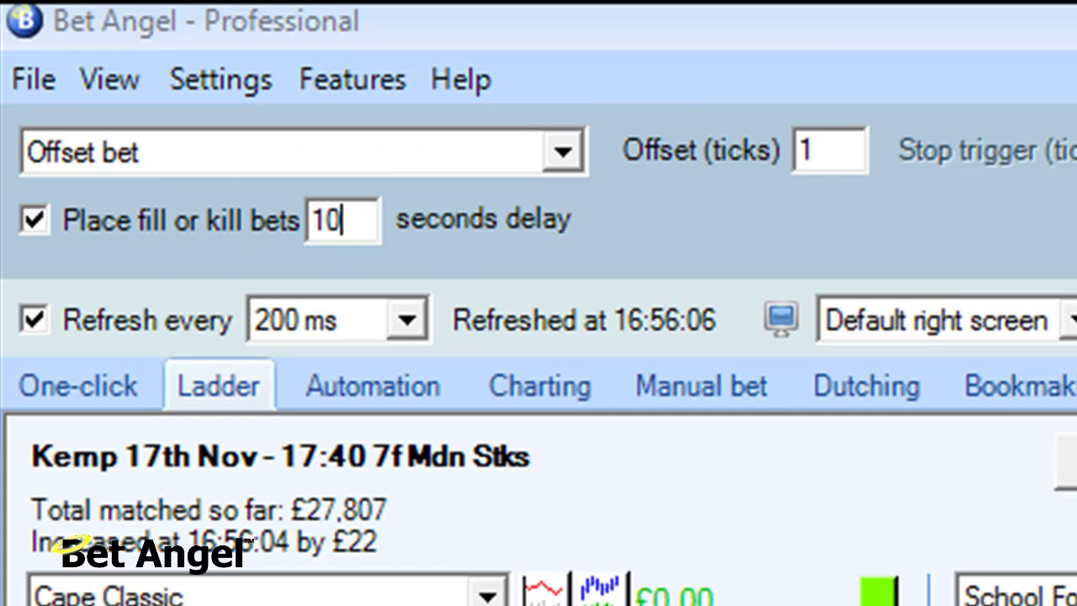
left_click(126, 389)
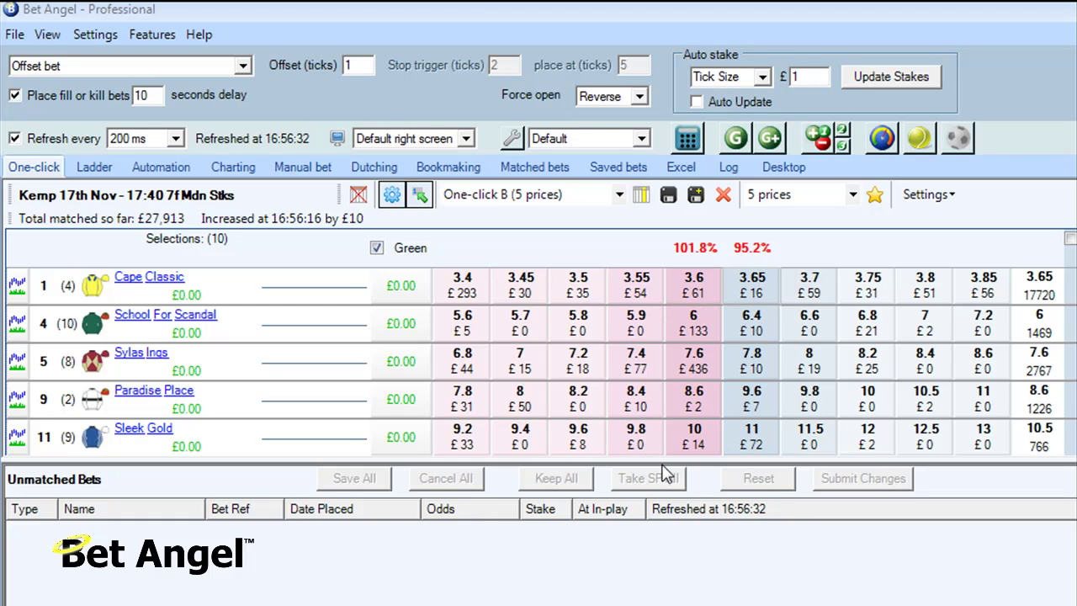
- Resize the grid panes, then cycle trading modes and settle on Offset bet and Stop (2-tick trigger, 5-tick placement)
left_click_drag(661, 459, 663, 548)
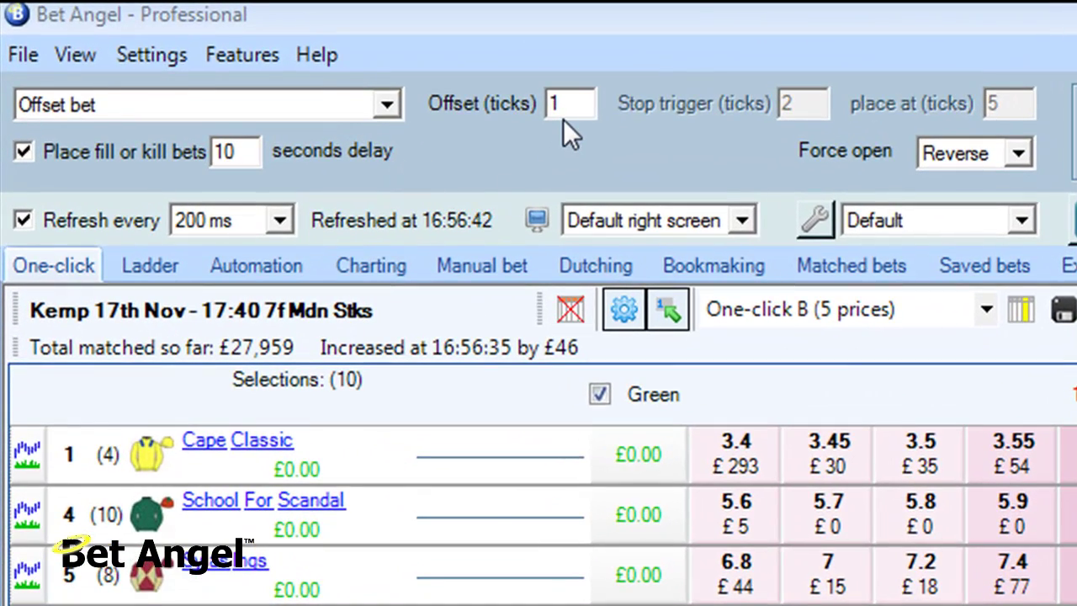
left_click(393, 107)
left_click(321, 178)
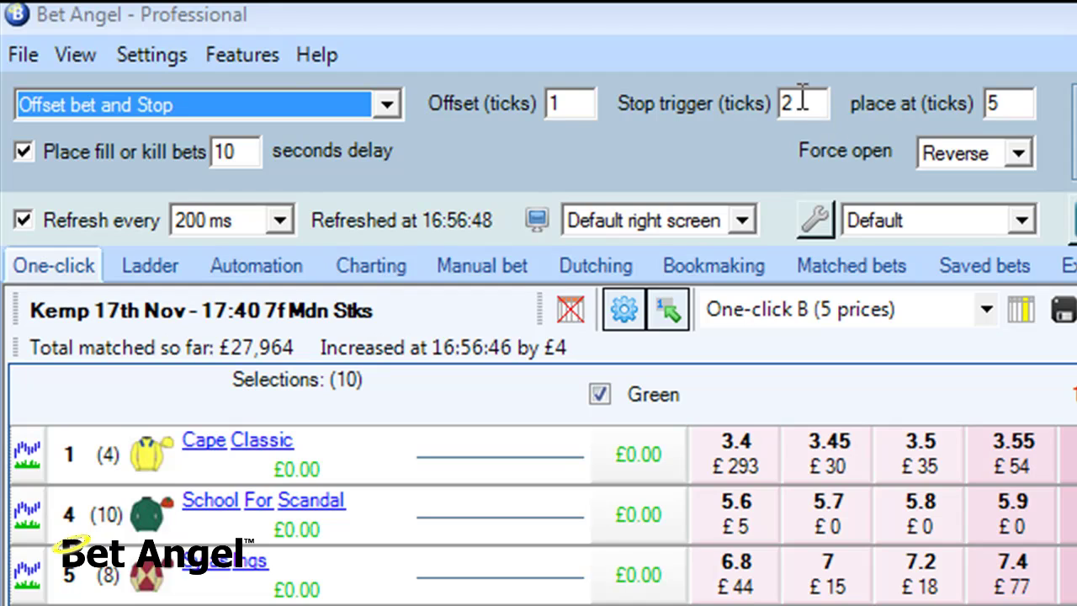
left_click(387, 107)
left_click(324, 136)
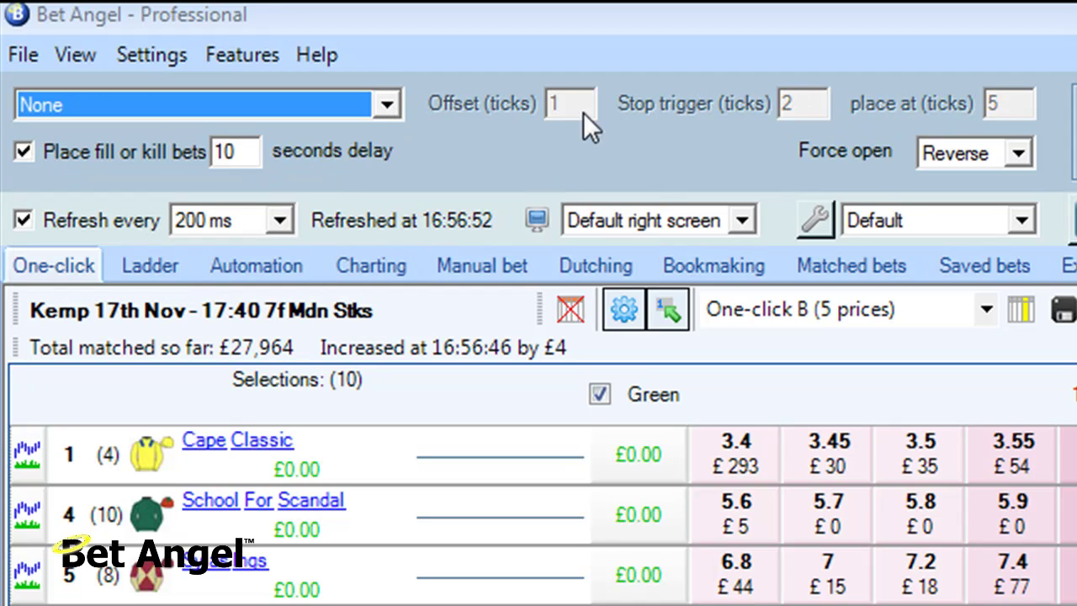
left_click(385, 108)
left_click(354, 154)
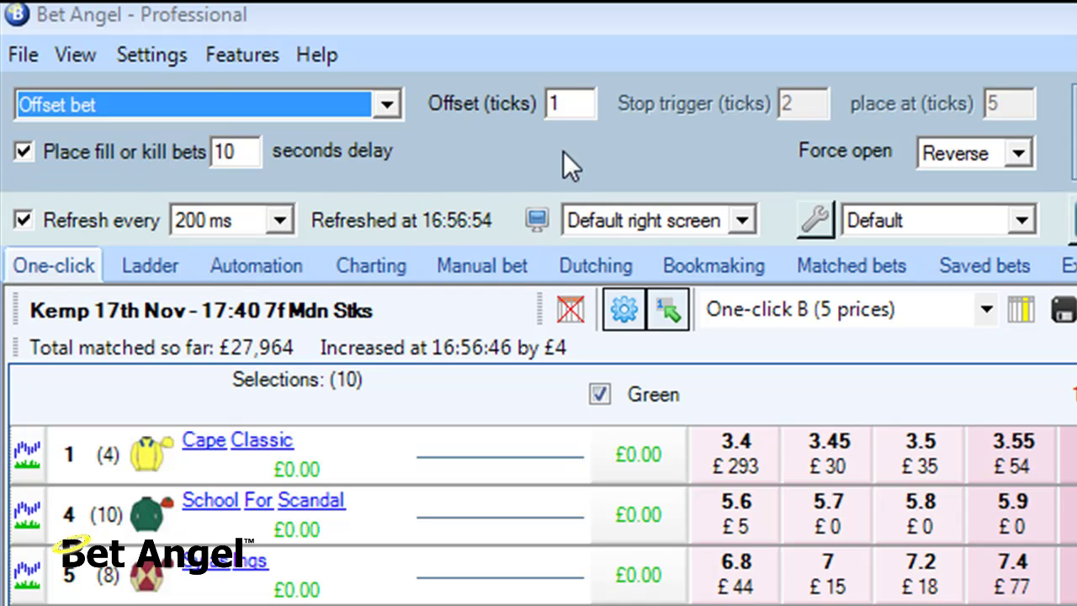
left_click(387, 105)
left_click(345, 174)
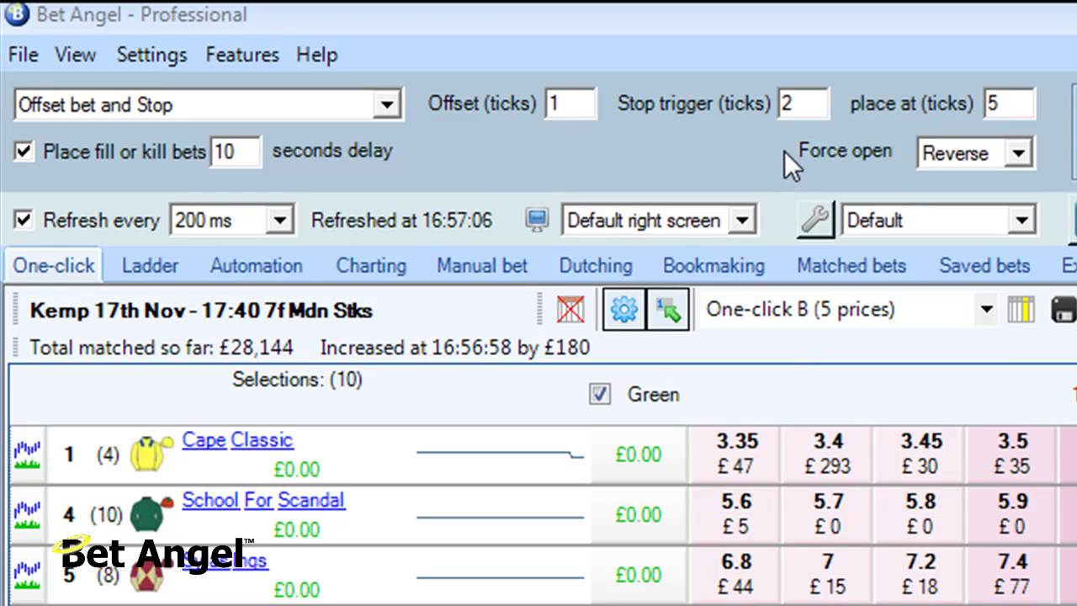
- Select Offset bet and Trailing Stop, keeping offset 1, stop trigger 2 and placement 5 ticks
left_click(403, 104)
left_click(327, 201)
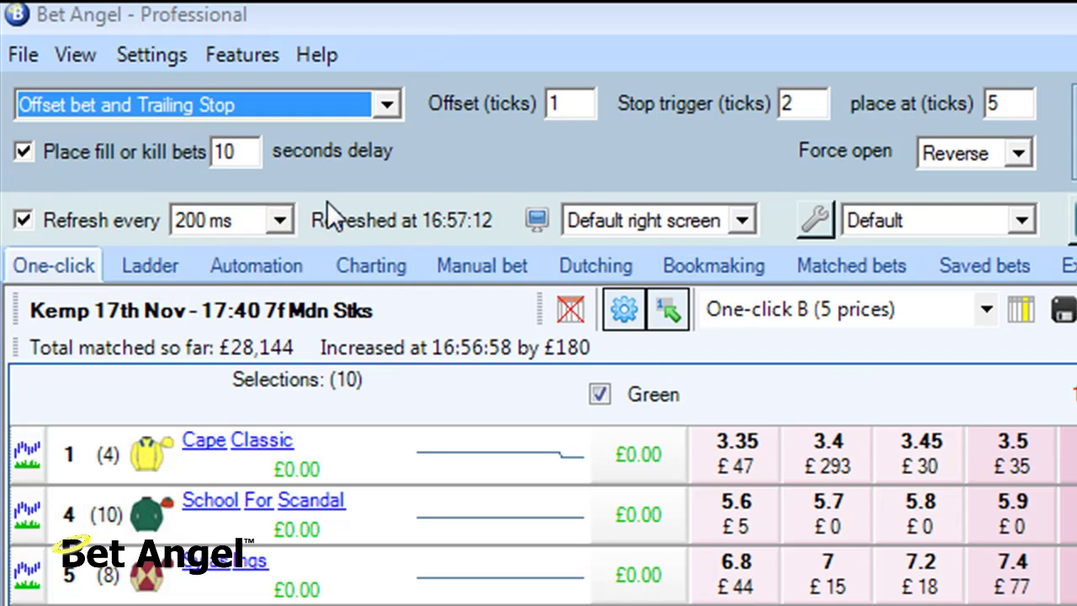
left_click(345, 103)
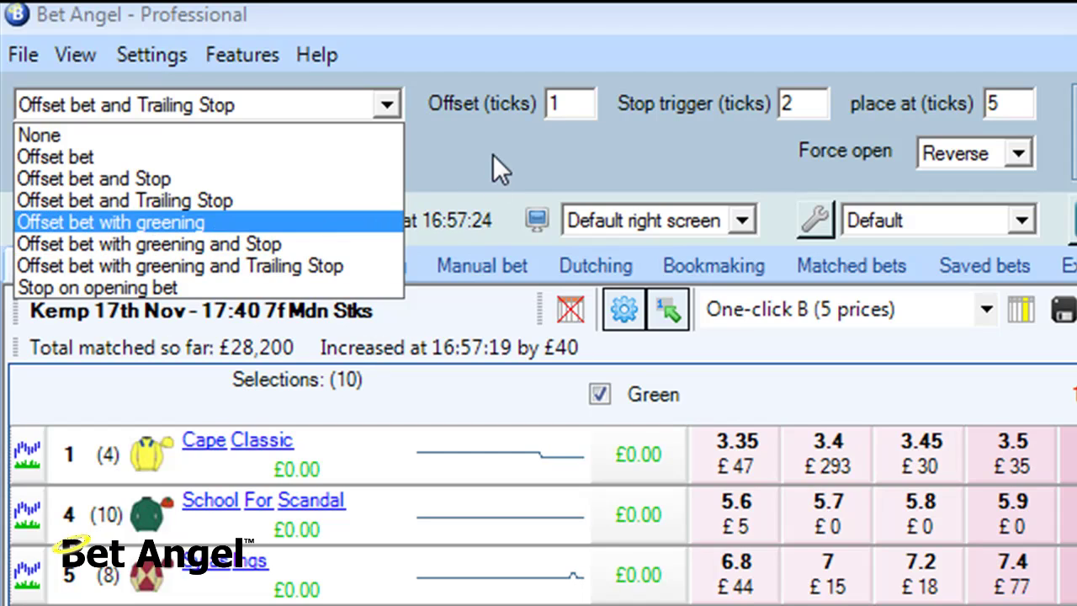
left_click(335, 98)
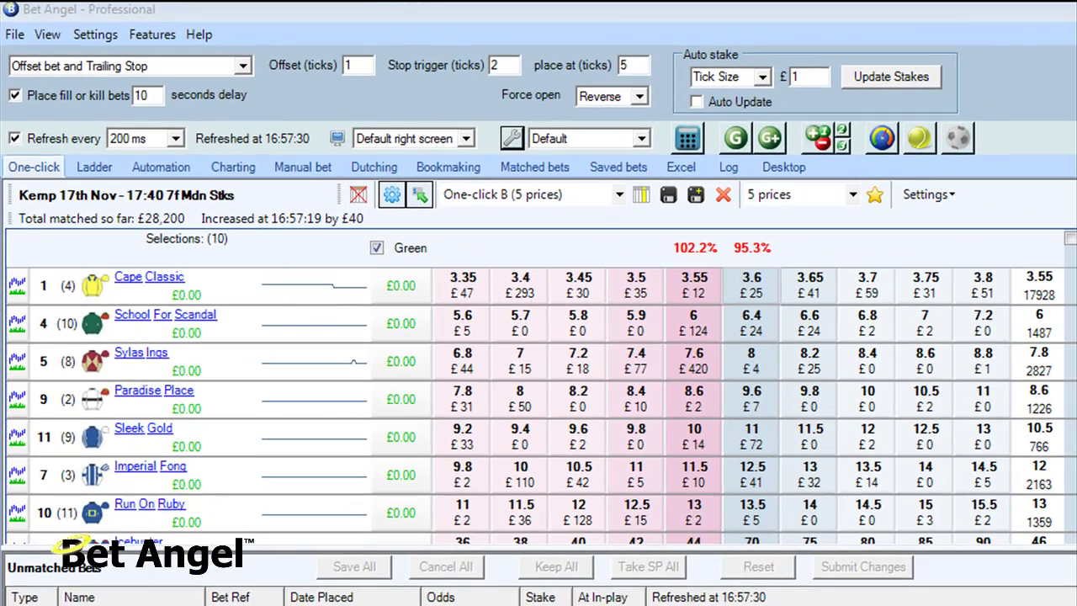
left_click(512, 138)
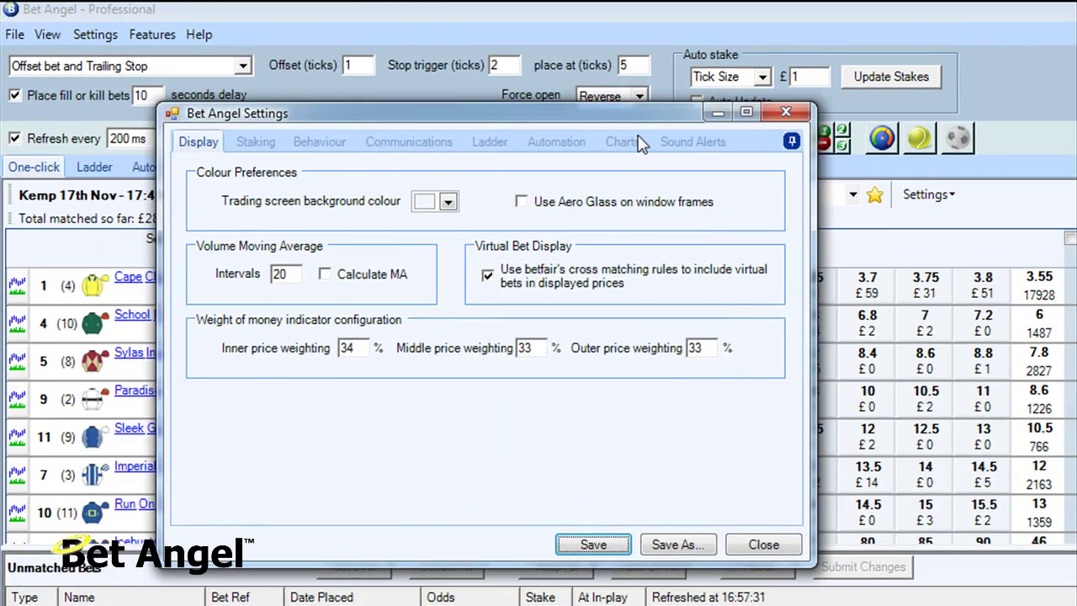
left_click(686, 543)
type("Offset with")
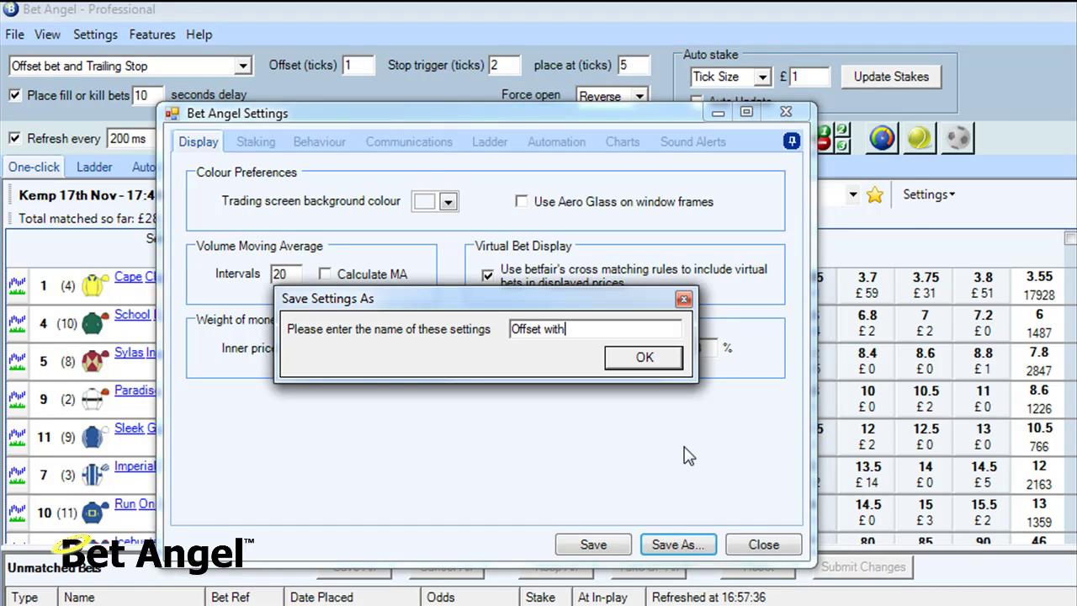
left_click(684, 299)
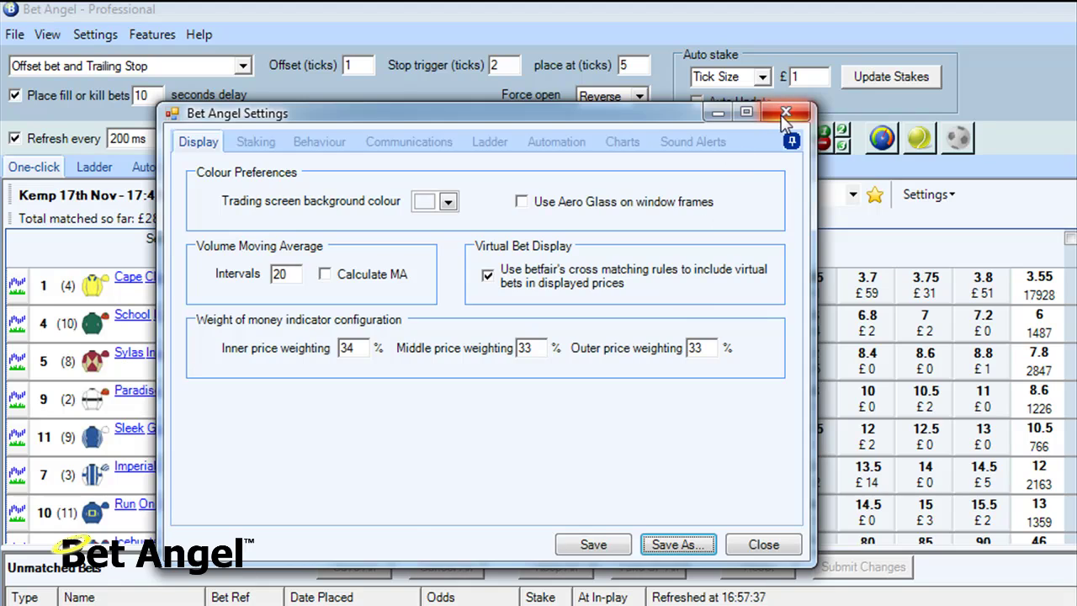
left_click(785, 112)
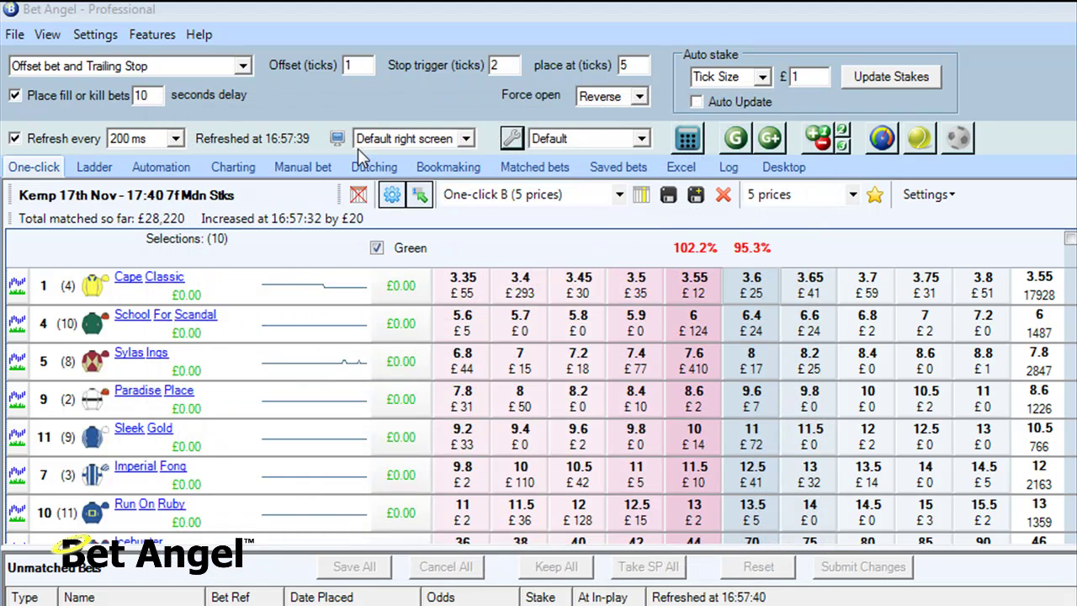
- Use Stop on opening bet mode and dutch £100 across all runners at lay prices with global settings
left_click(243, 66)
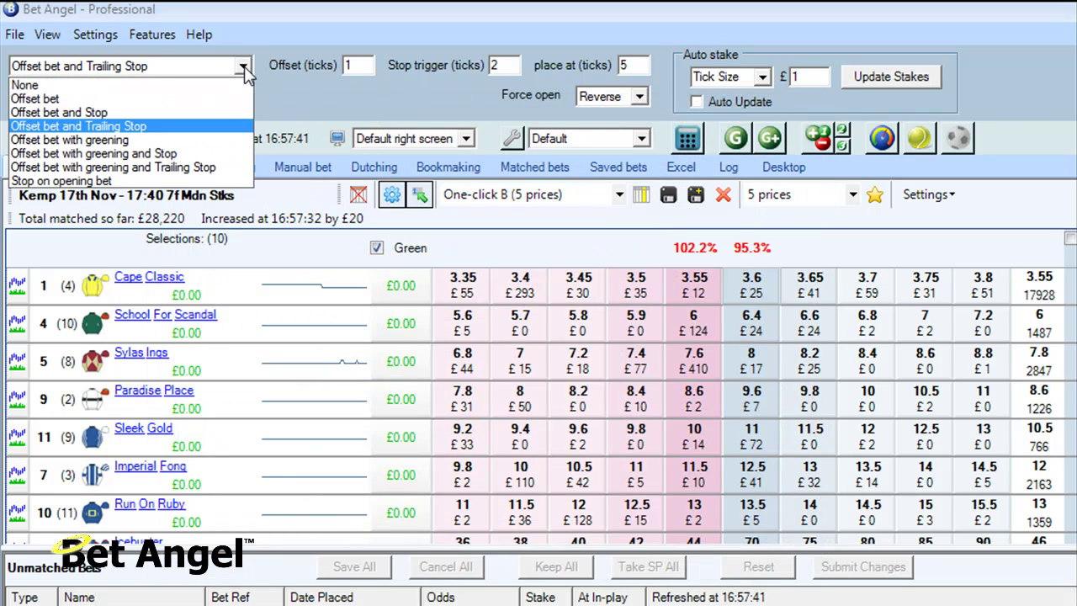
left_click(169, 179)
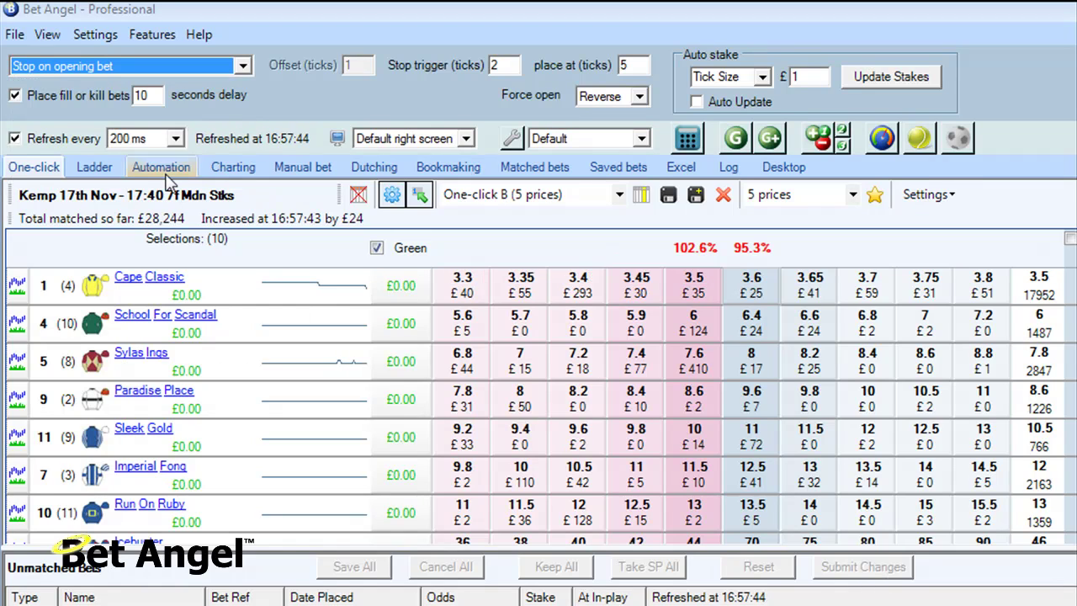
left_click(376, 172)
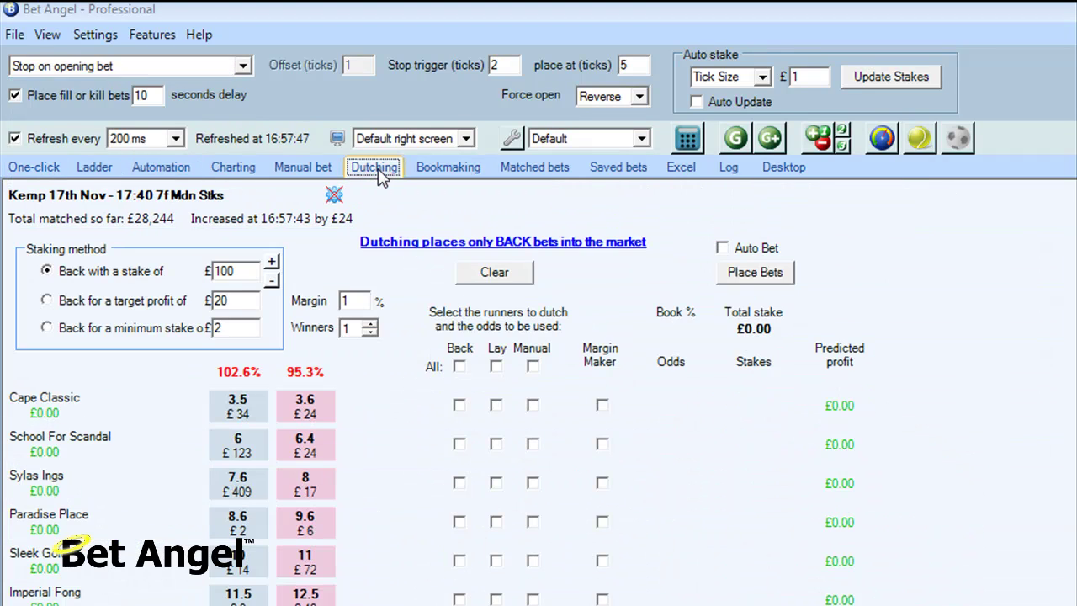
left_click(334, 195)
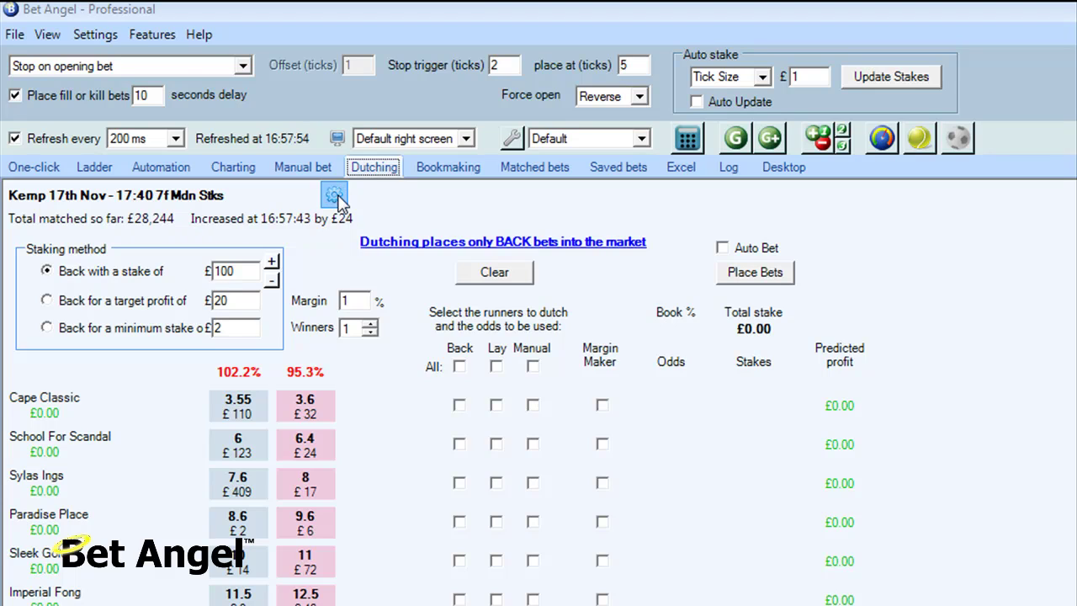
left_click(497, 370)
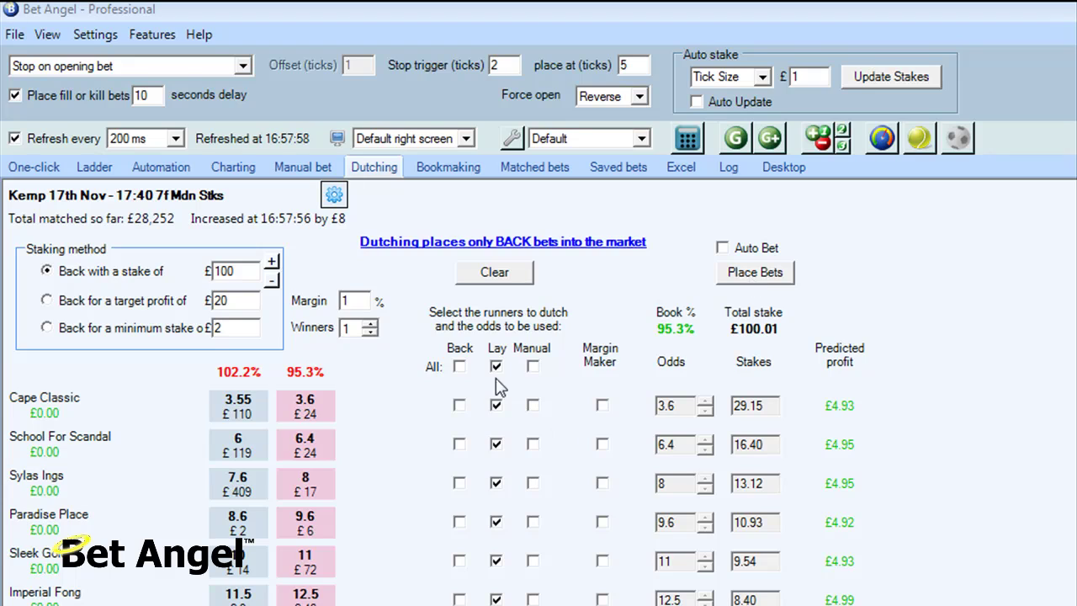
left_click(755, 272)
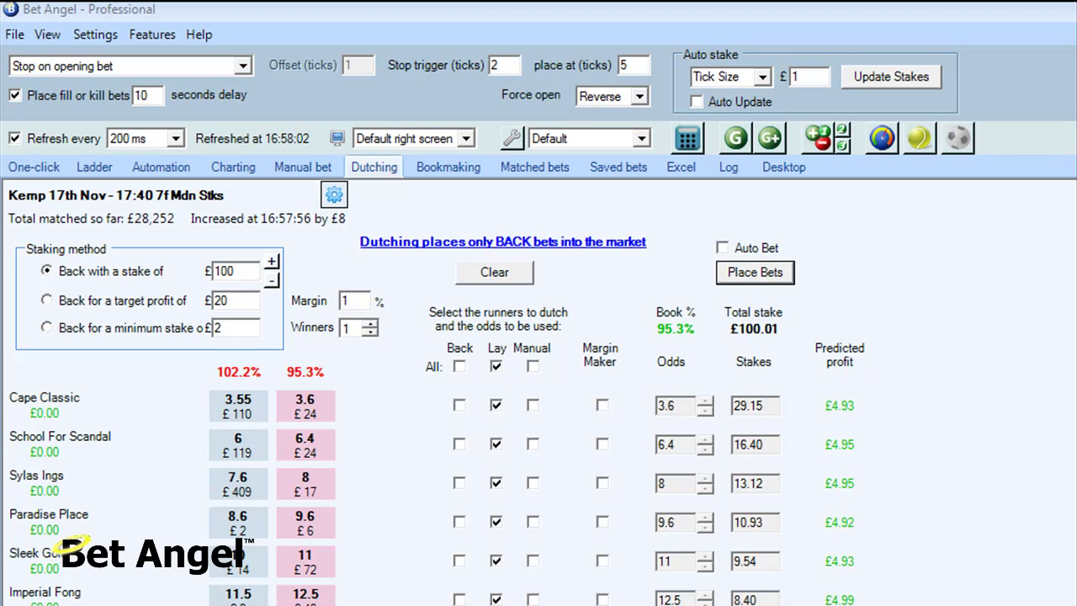
- Enlarge the Unmatched Bets area and switch off auto-close at 3.5 for the Cape Classic bet
left_click_drag(545, 479, 545, 393)
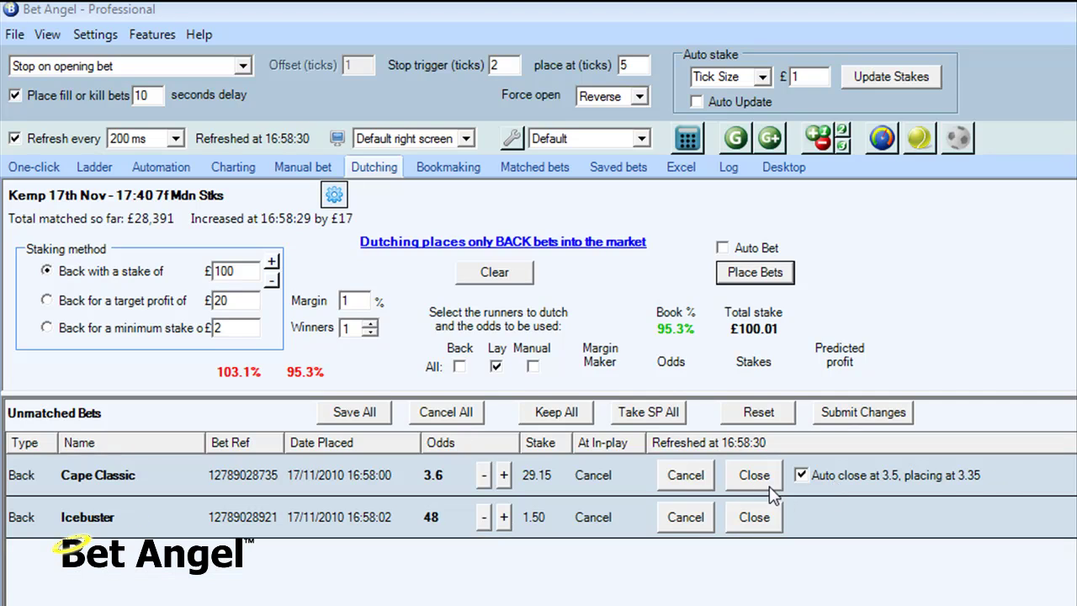
left_click(801, 475)
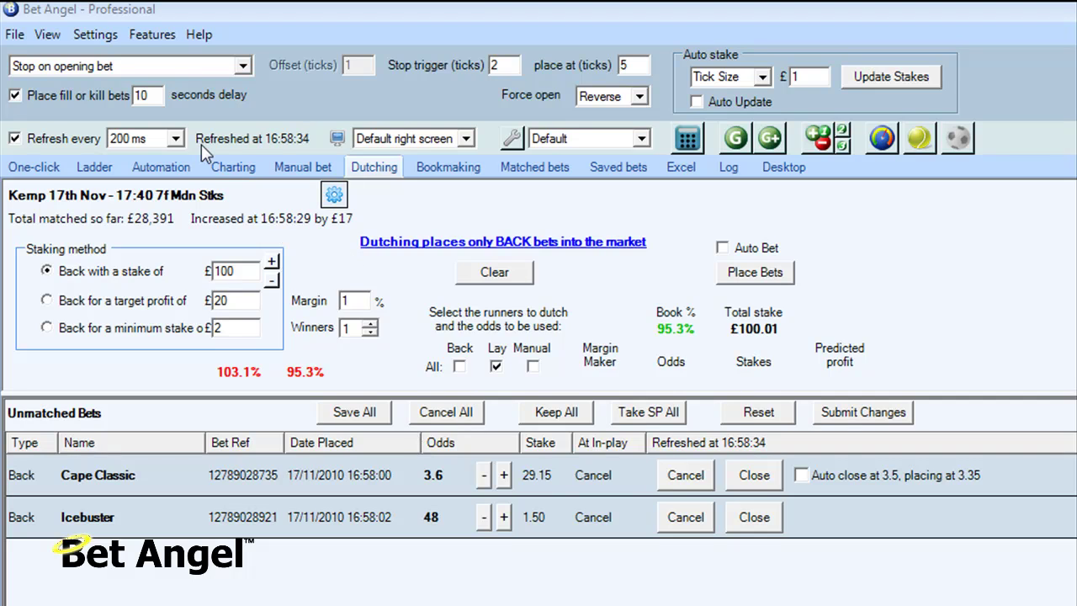
left_click(131, 71)
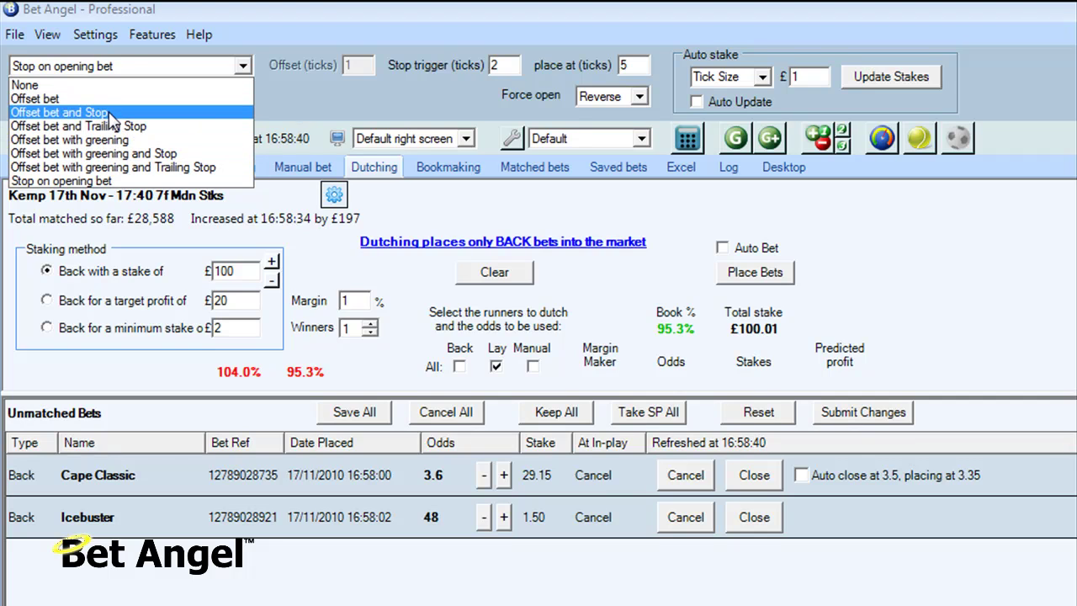
- Leave the mode unchanged, start a settings Save As, then cancel it and close the settings window
left_click(454, 99)
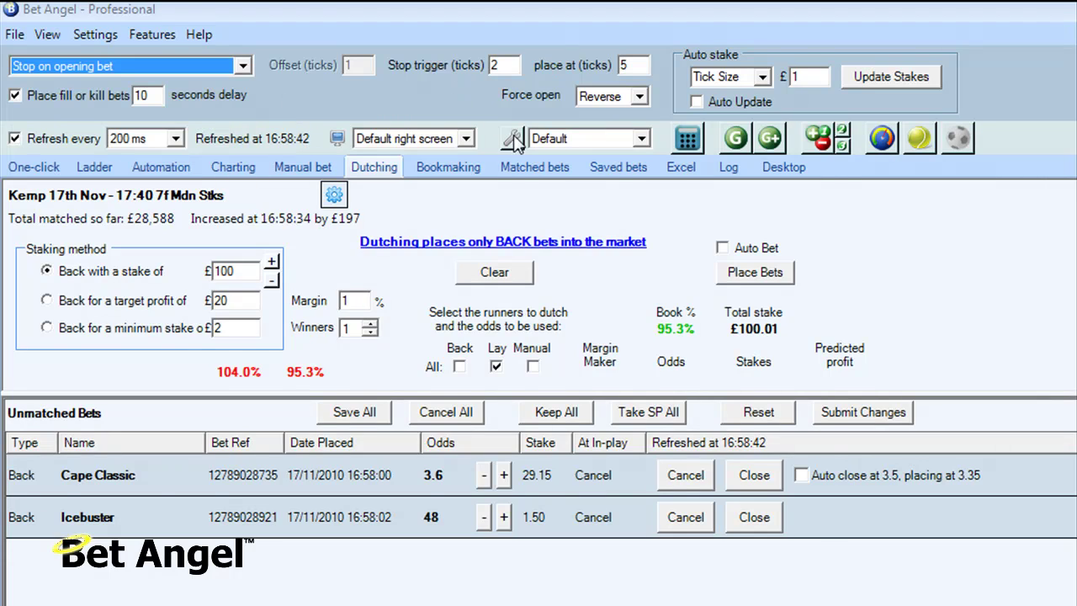
left_click(510, 139)
left_click(683, 547)
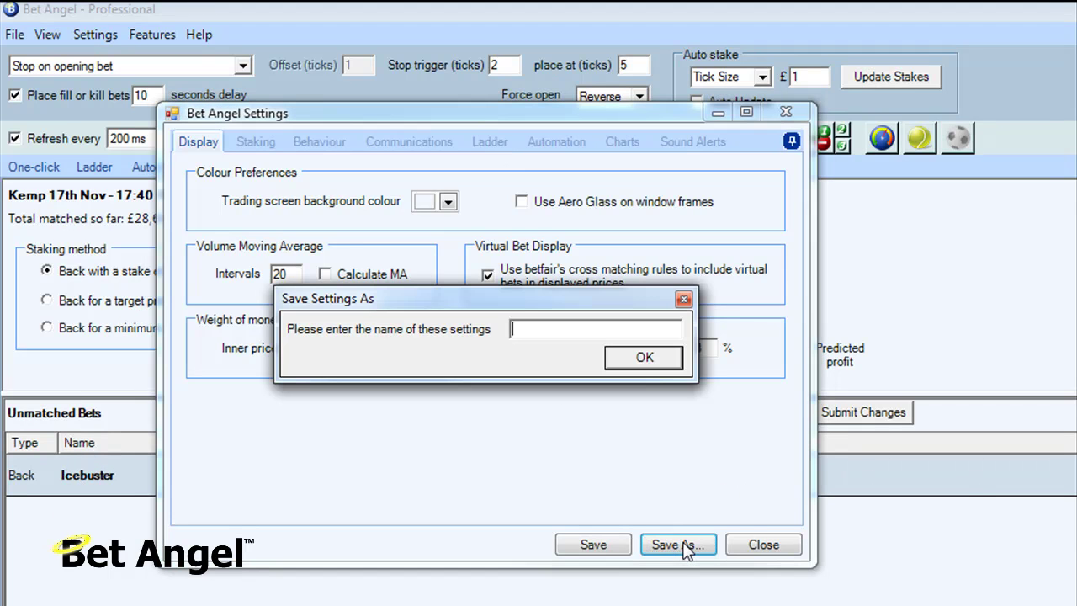
left_click(684, 299)
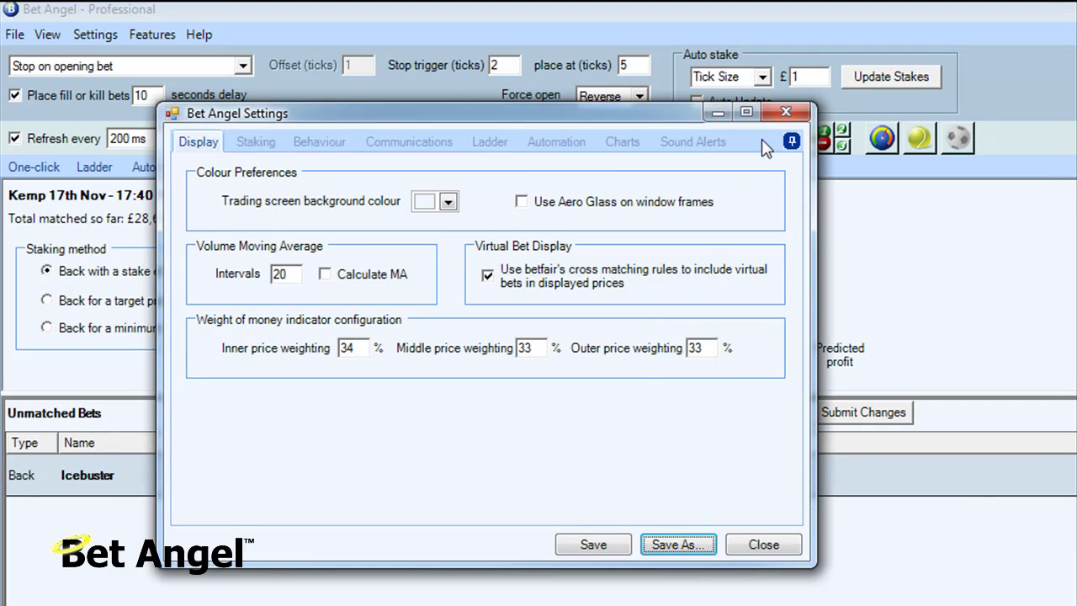
left_click(786, 112)
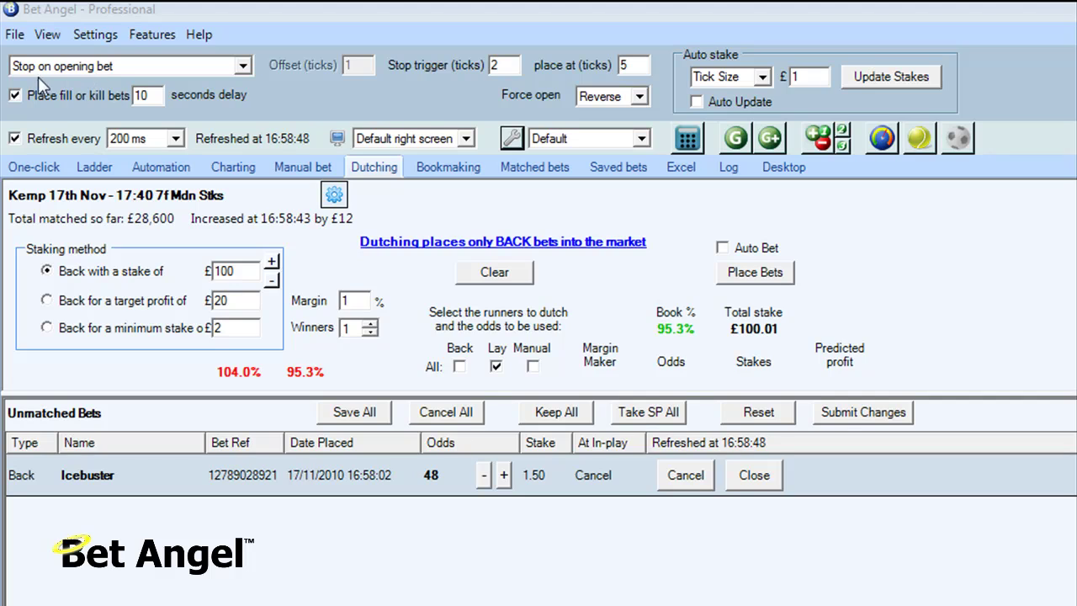